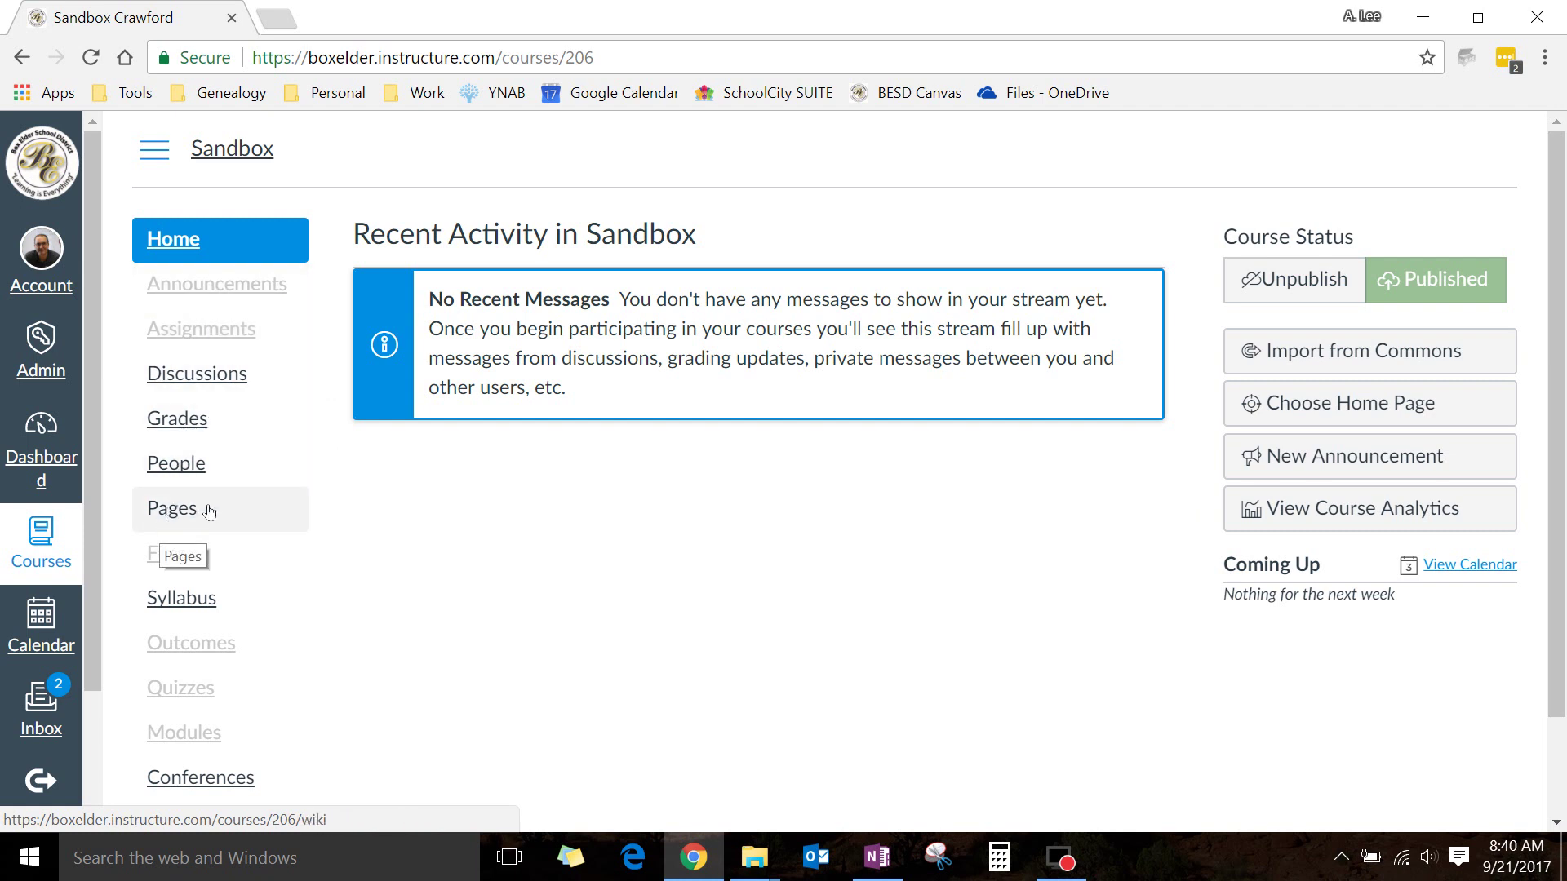
# From the Sandbox People roster, start adding a user by Email Address and enter the user's email address
pyautogui.click(182, 463)
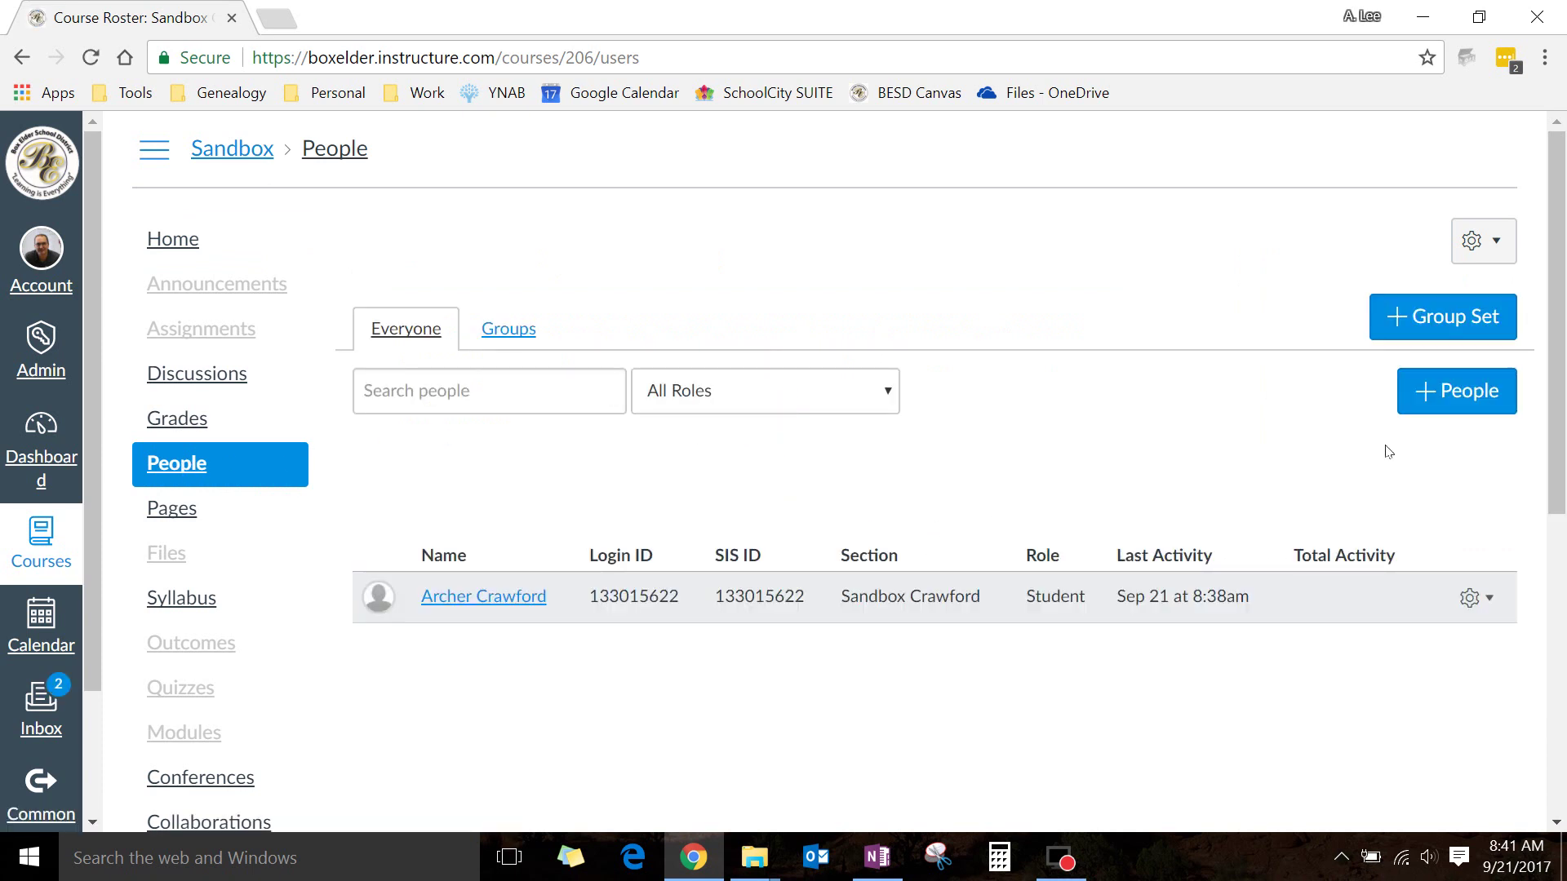
pyautogui.click(1463, 393)
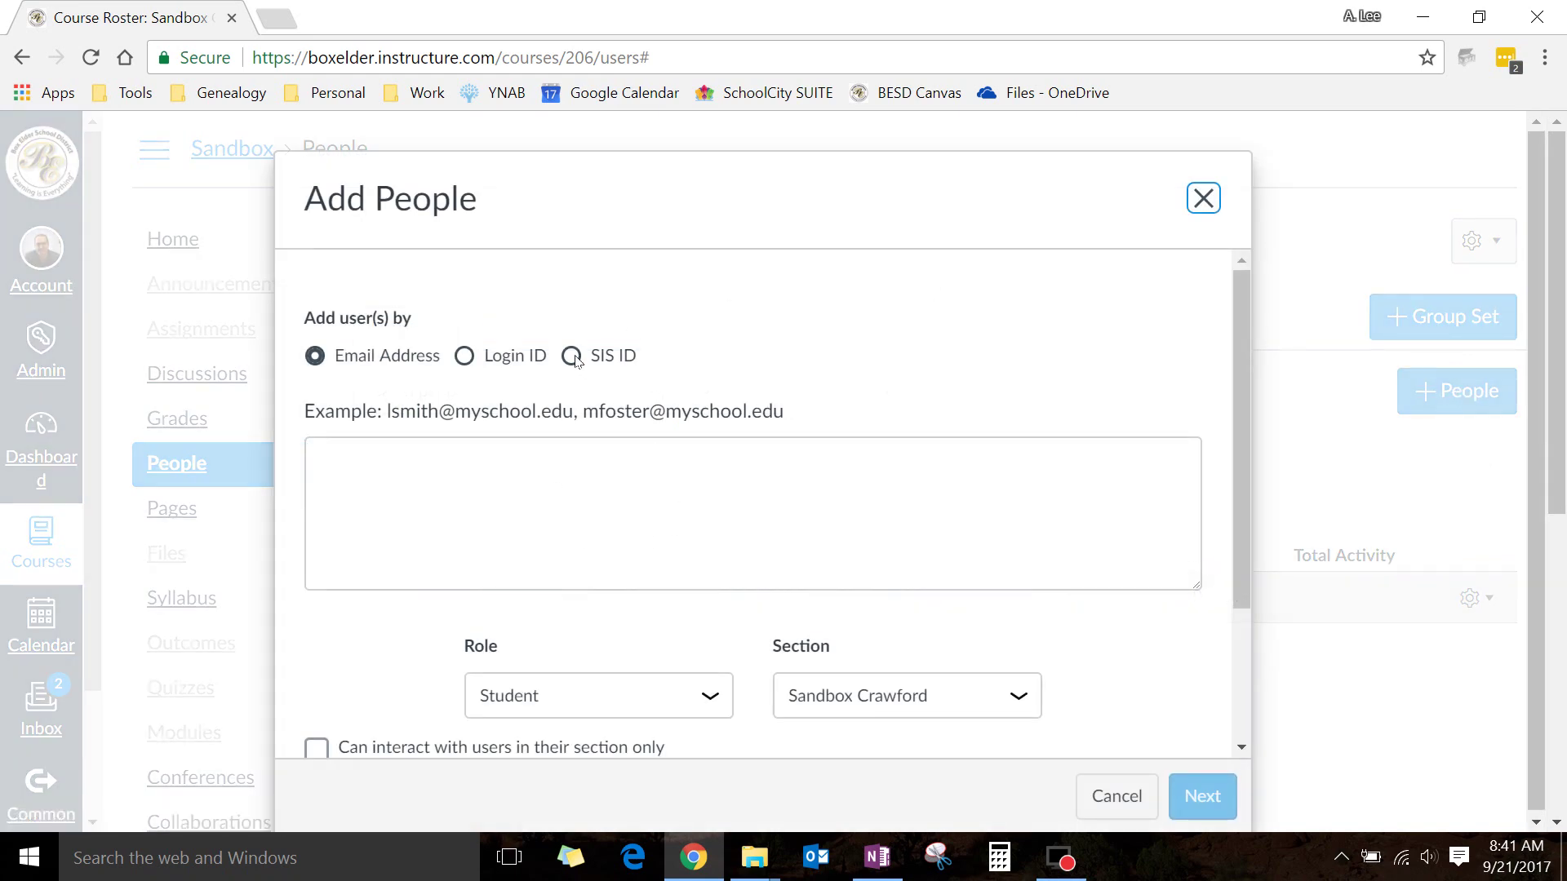
pyautogui.scroll(-2, 780, 505)
pyautogui.scroll(2, 669, 388)
pyautogui.click(576, 364)
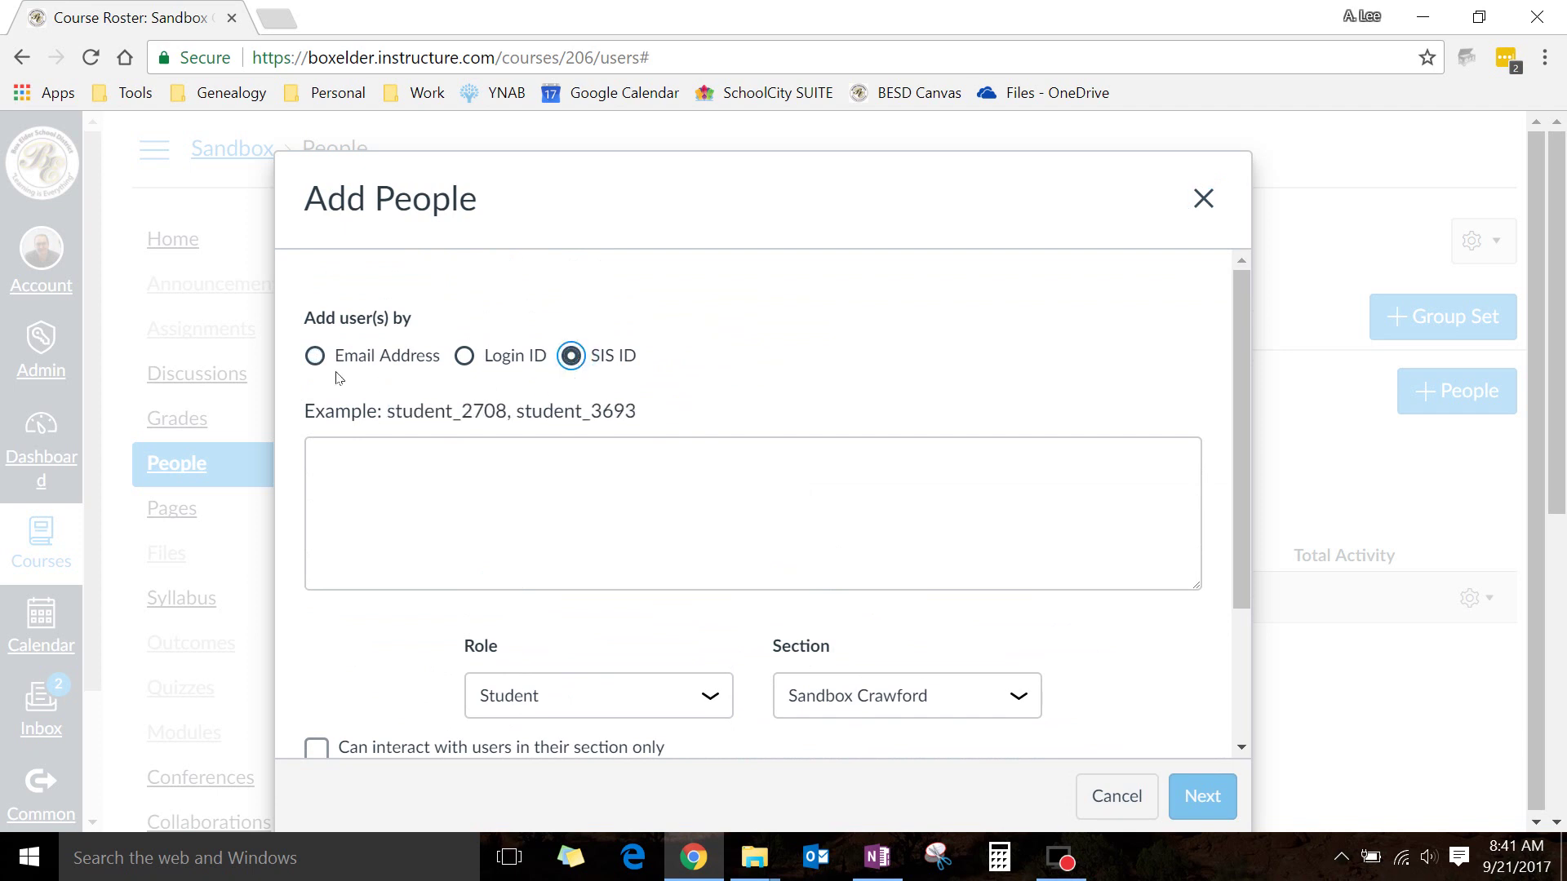
pyautogui.click(314, 357)
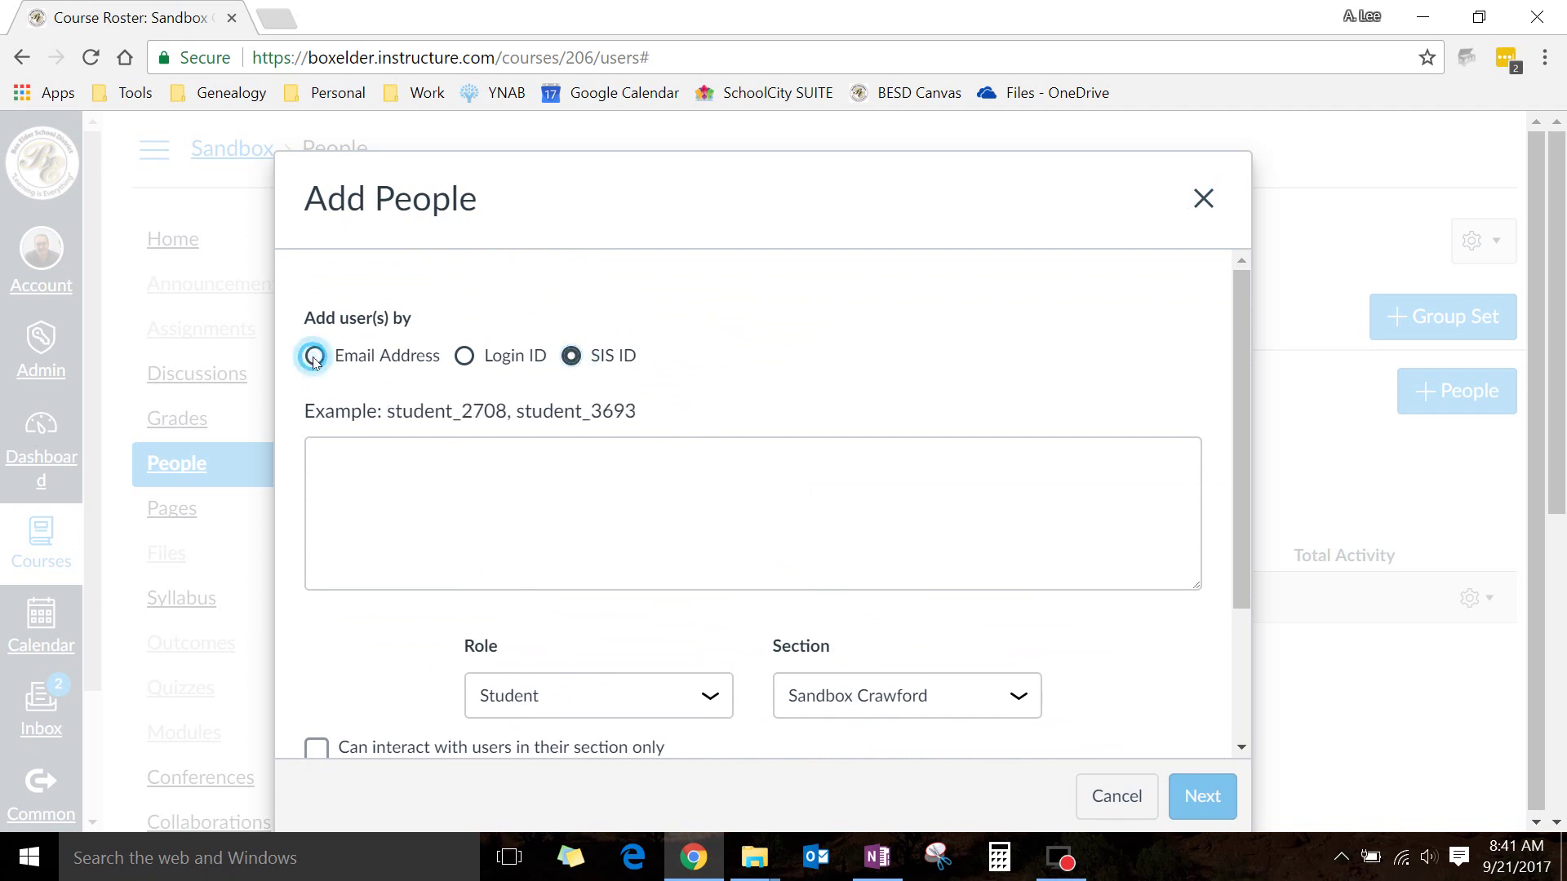
pyautogui.click(484, 494)
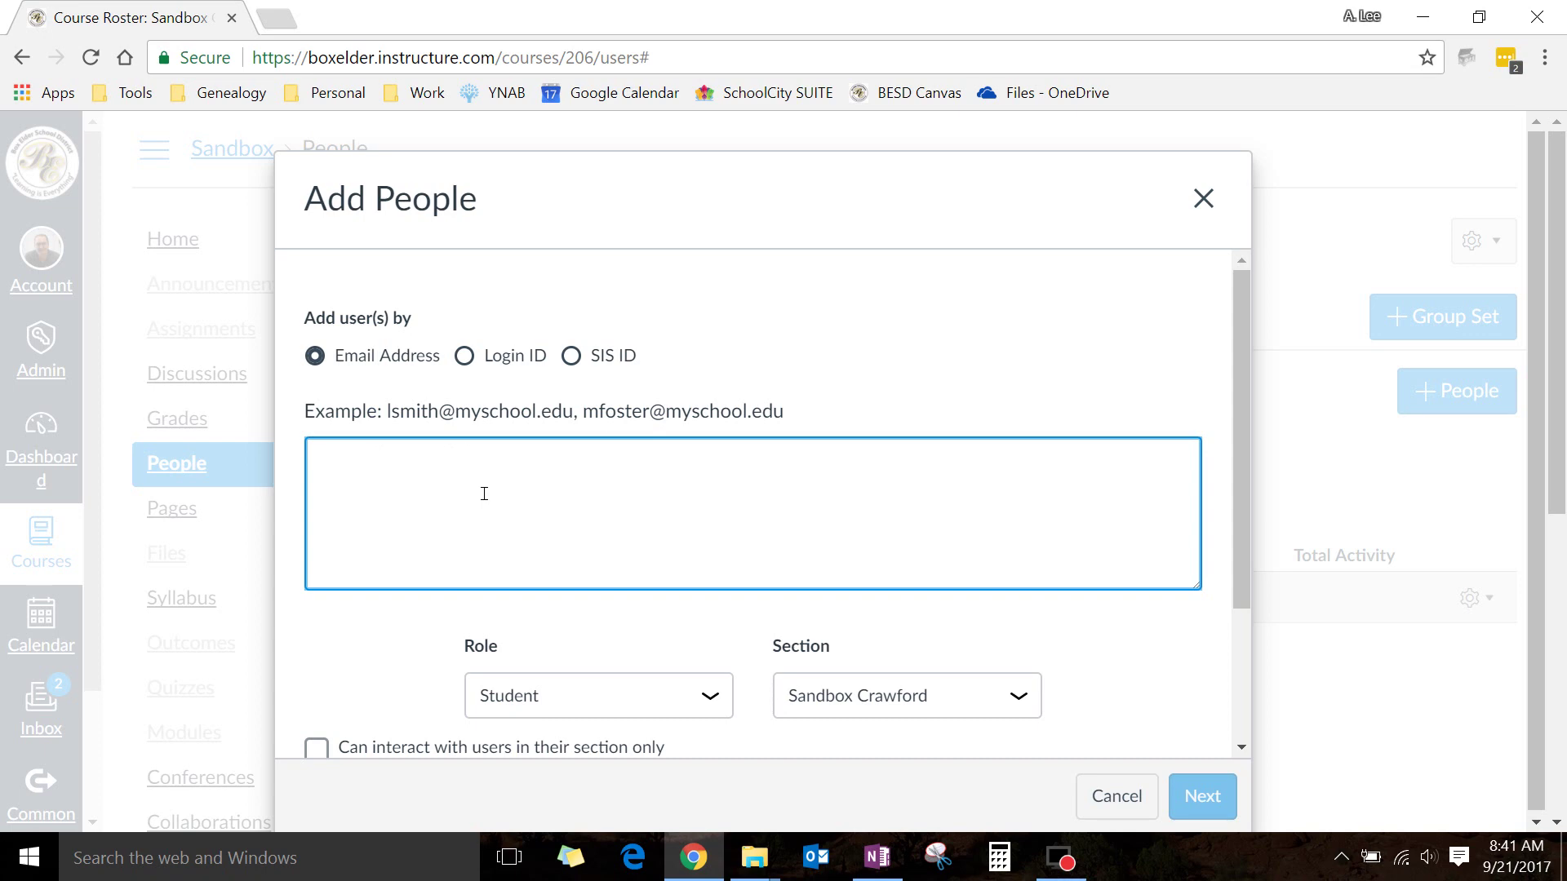
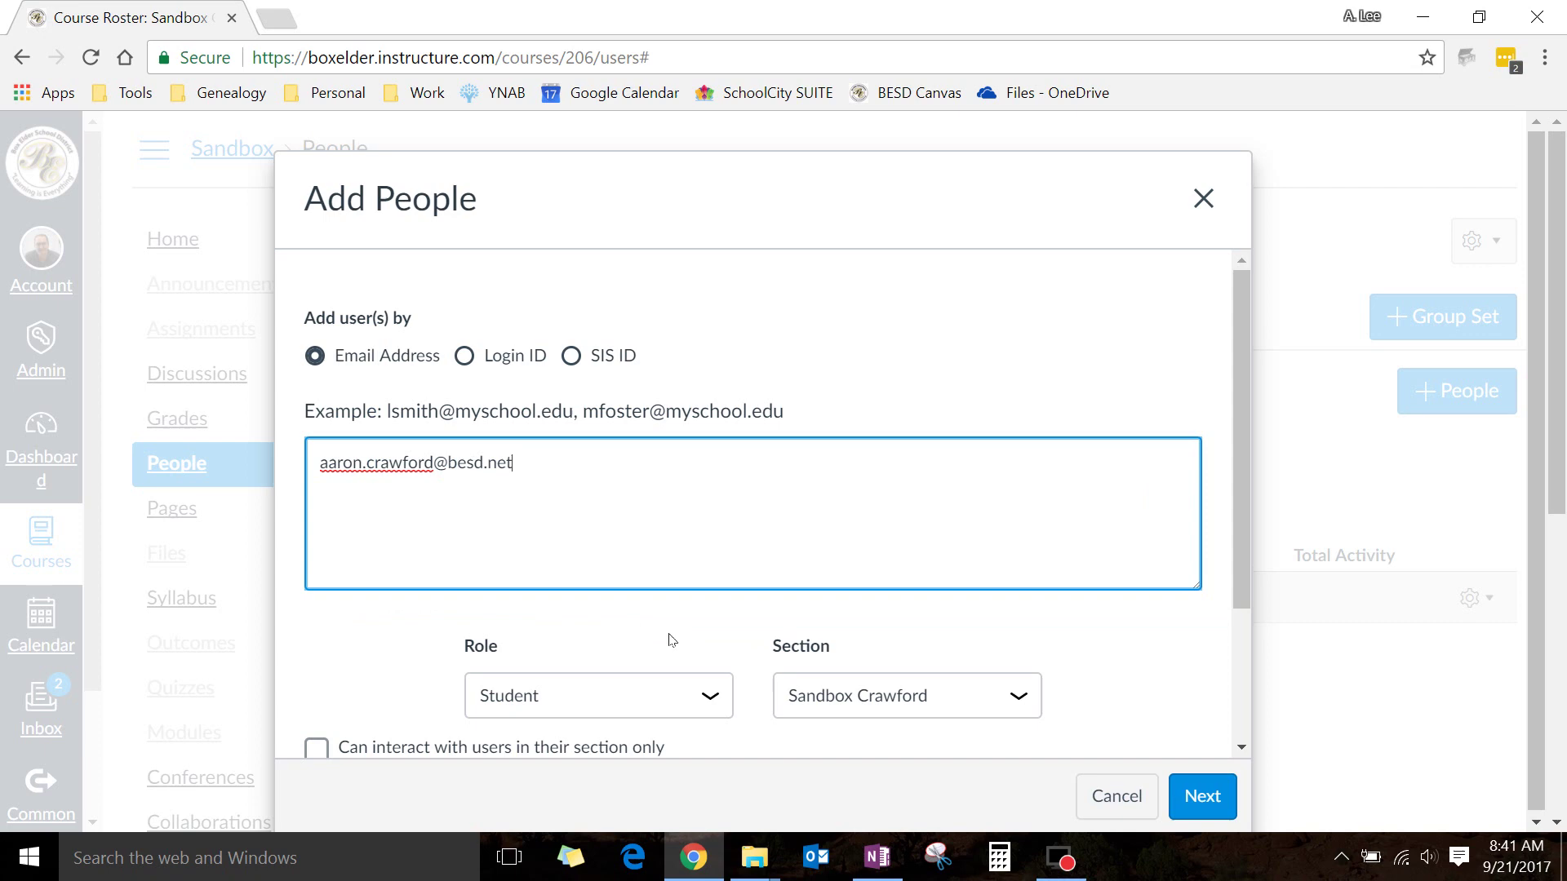
pyautogui.scroll(-2, 710, 494)
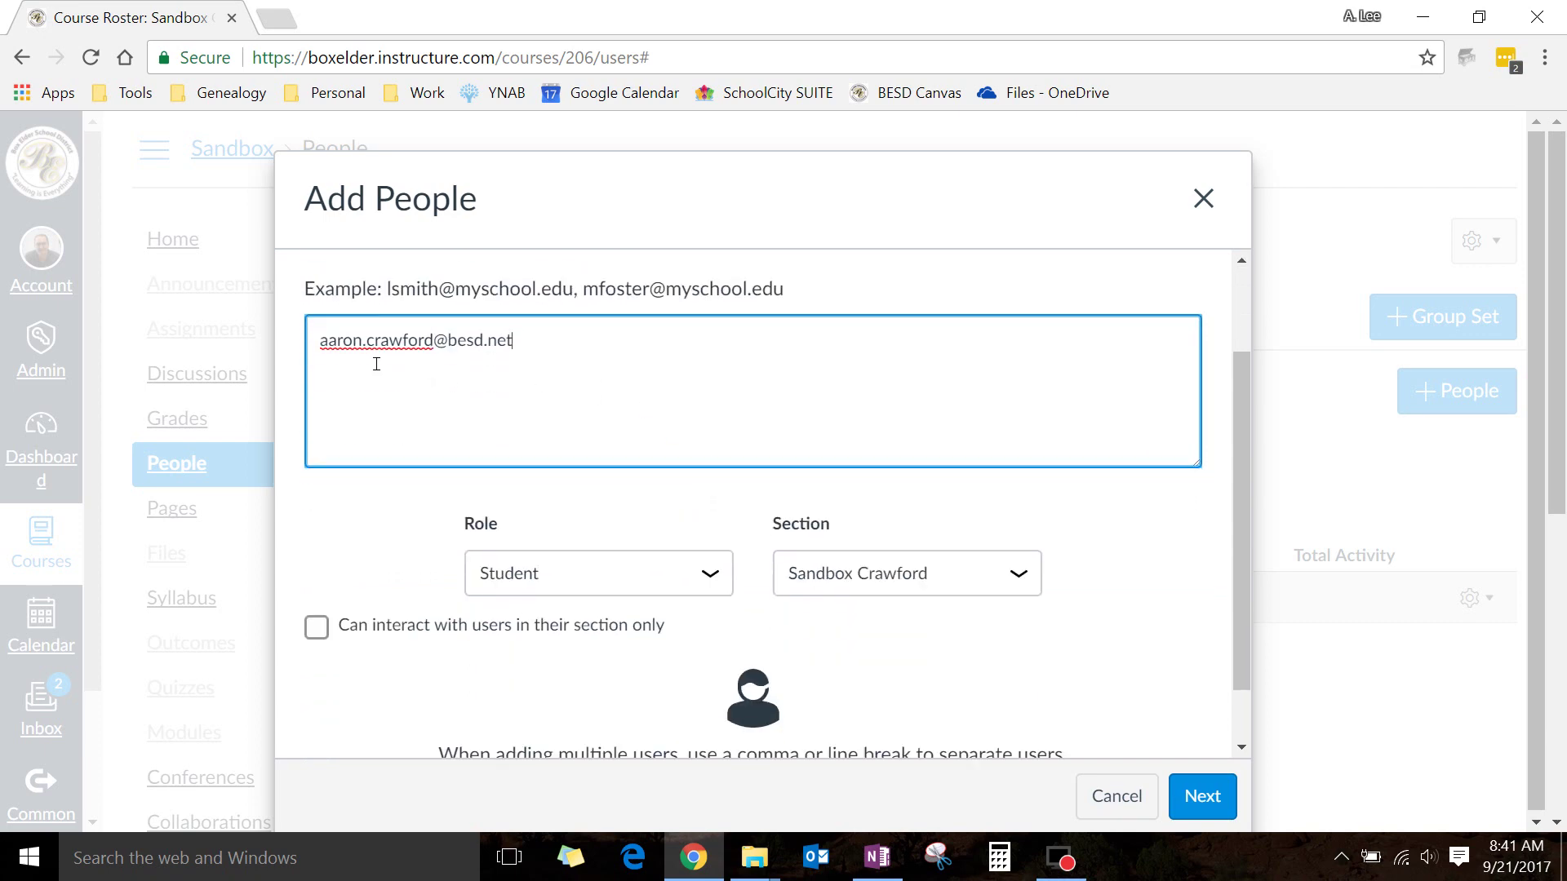
# Make the new user an Observer in the course's only section, restricted to users in their section
pyautogui.click(709, 575)
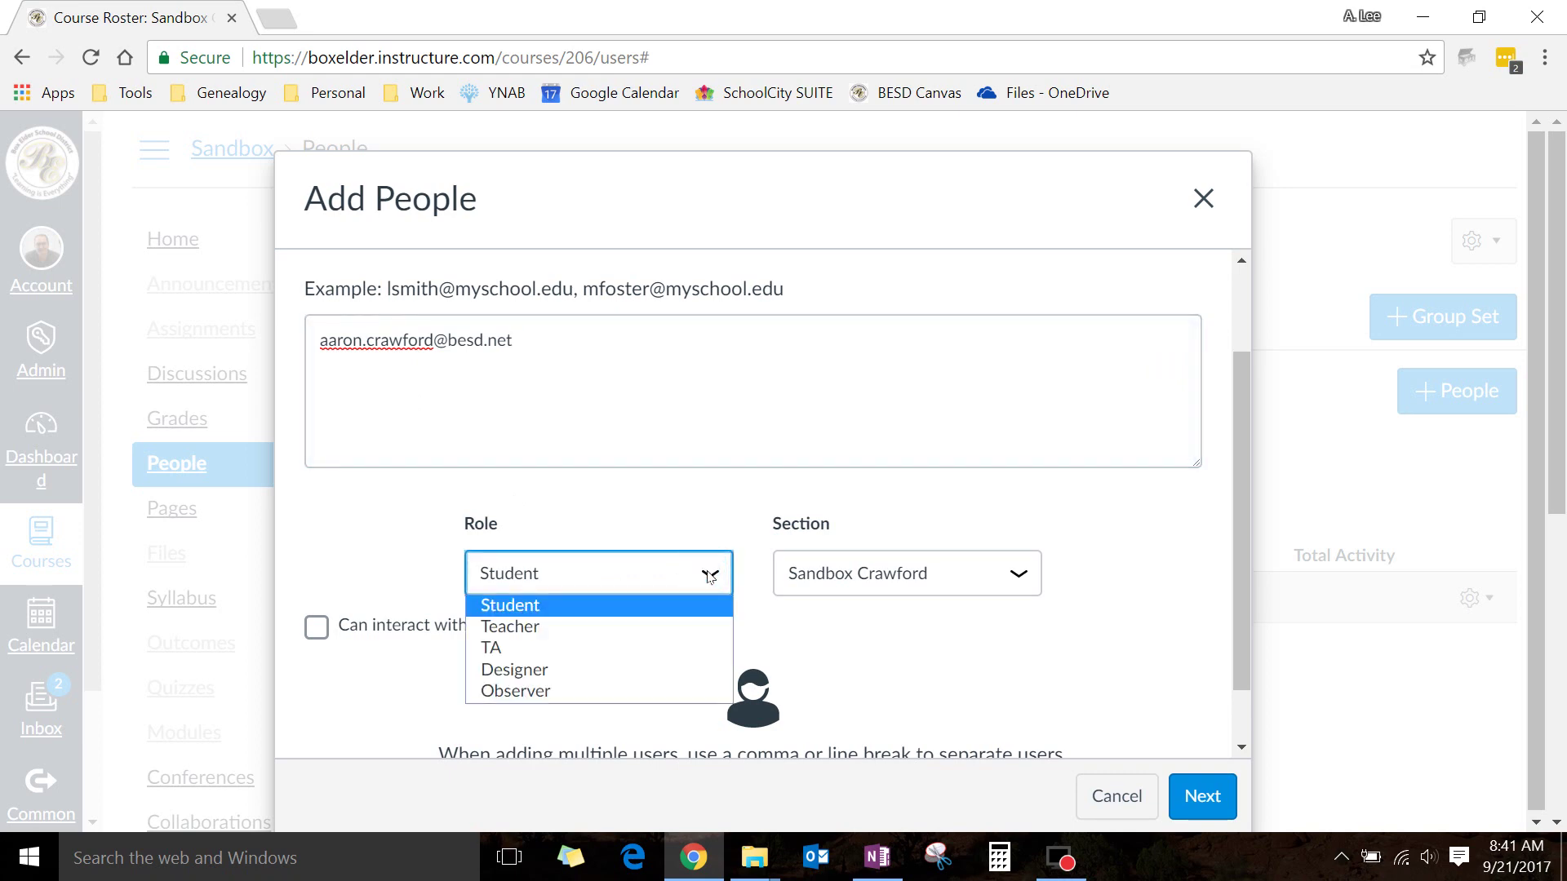
pyautogui.click(515, 693)
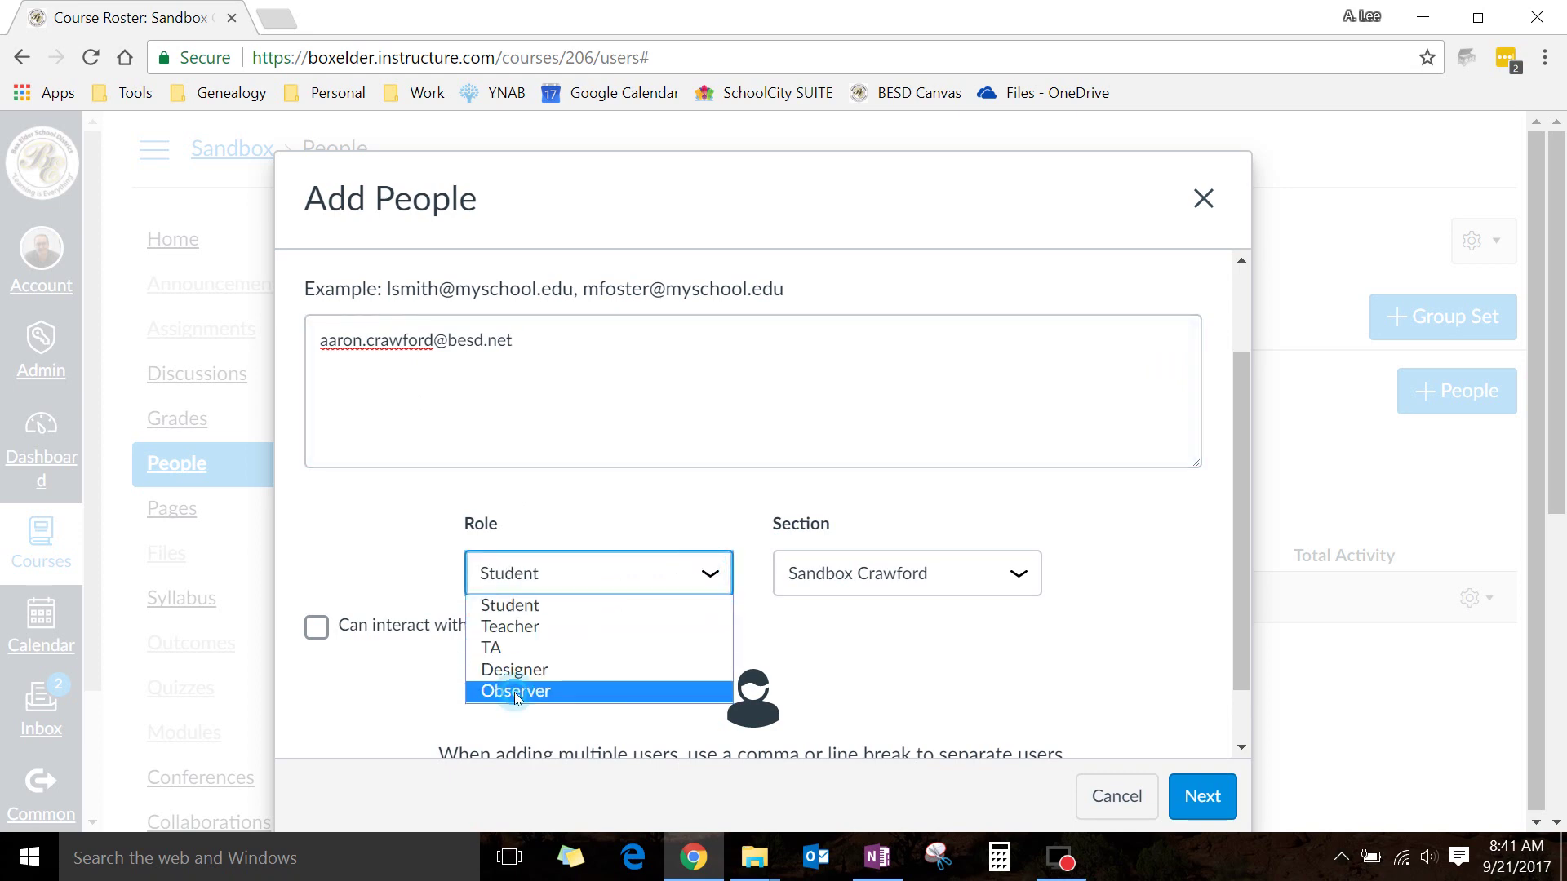
pyautogui.click(1025, 581)
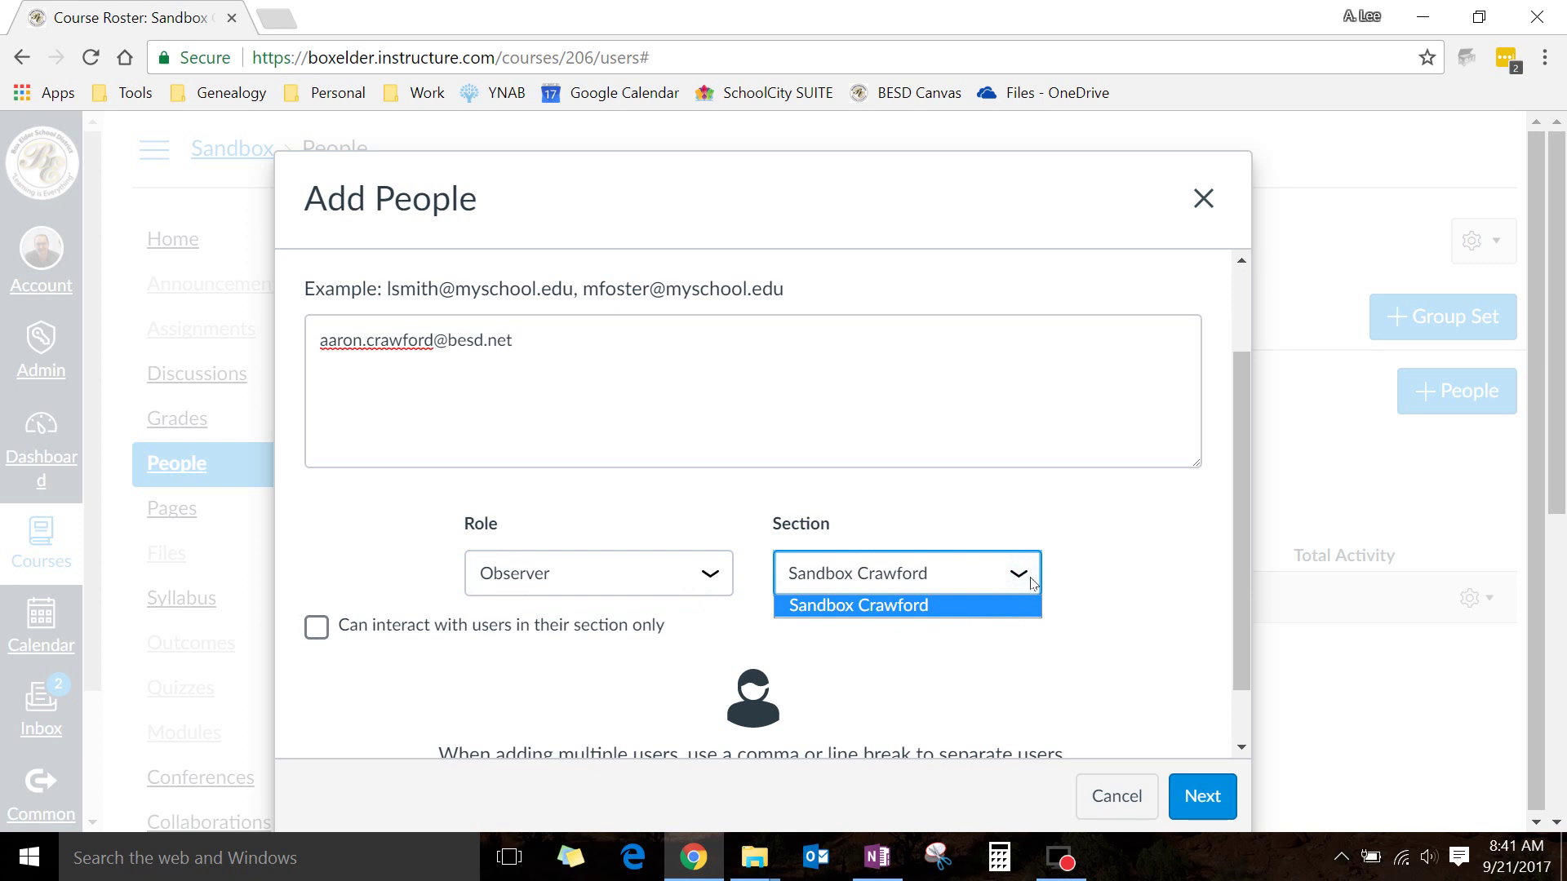
pyautogui.click(1031, 583)
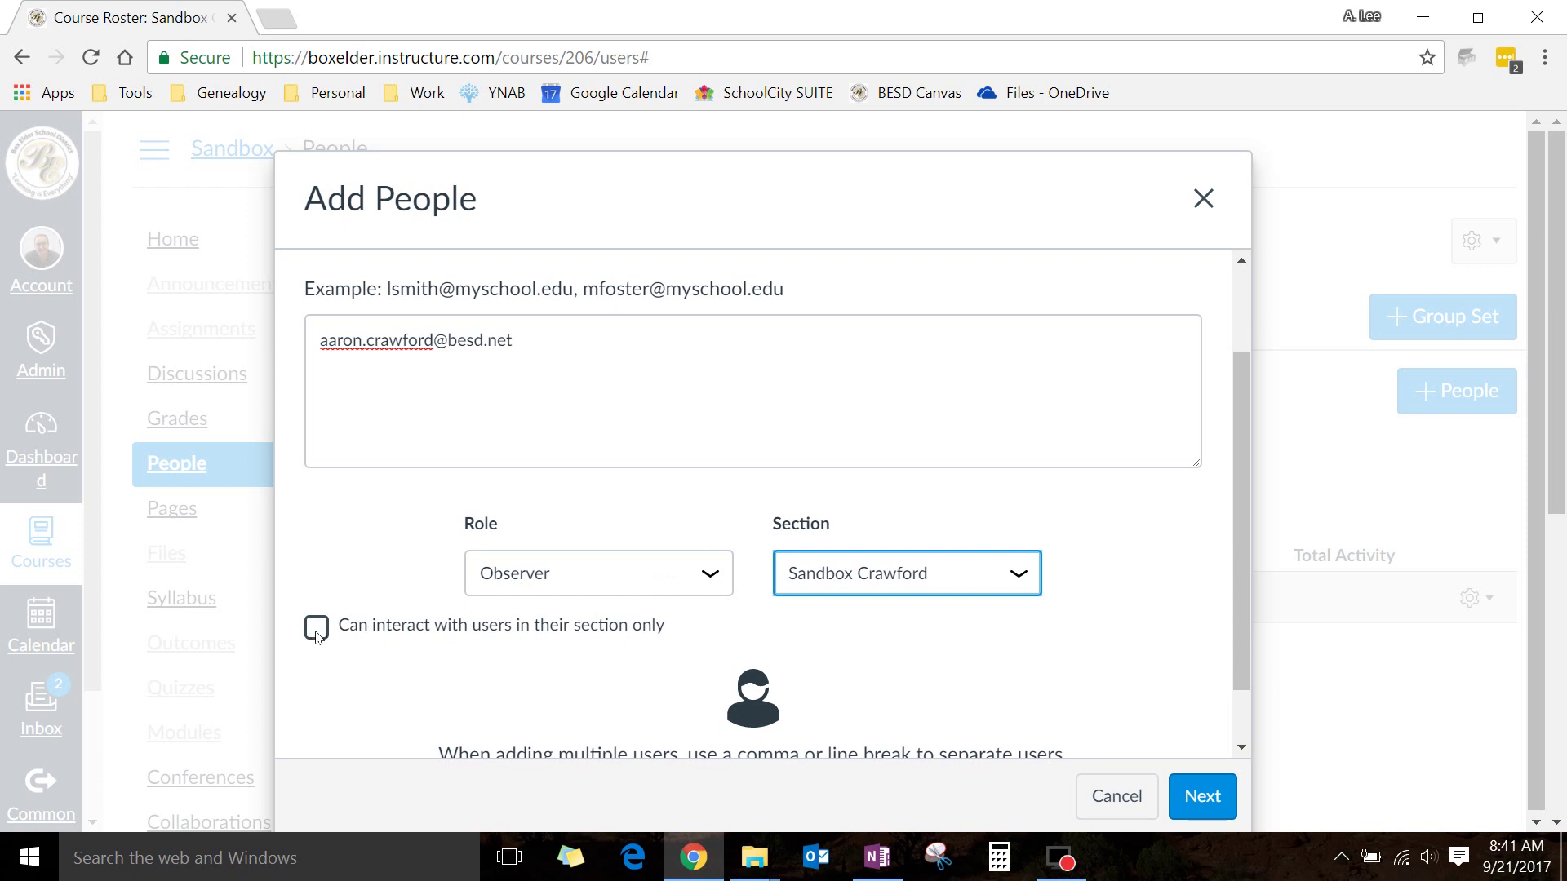
pyautogui.click(317, 634)
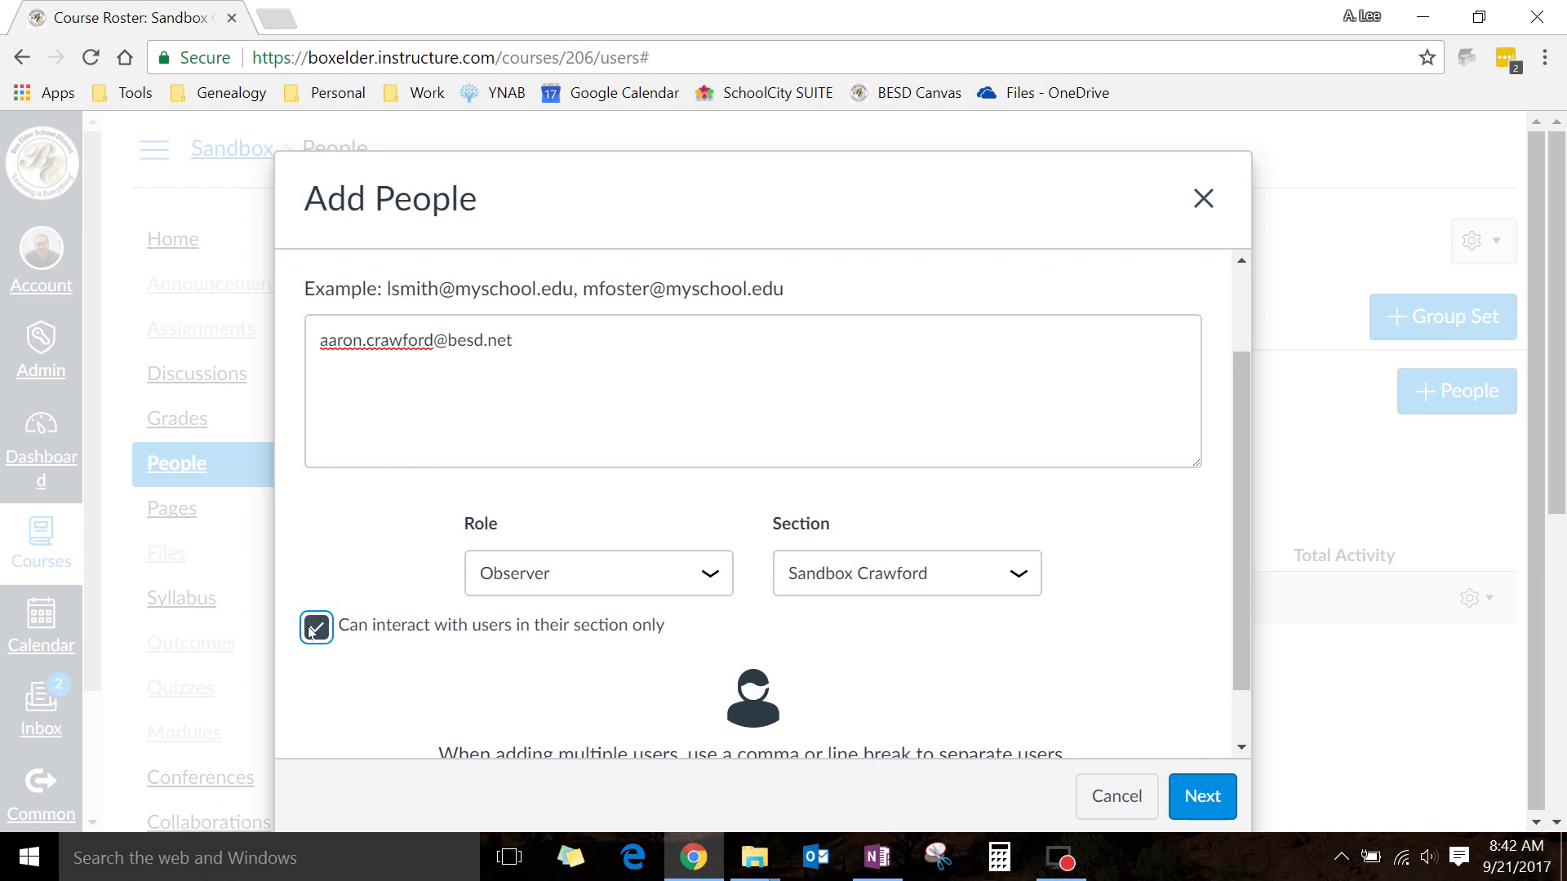
pyautogui.scroll(-2, 1129, 507)
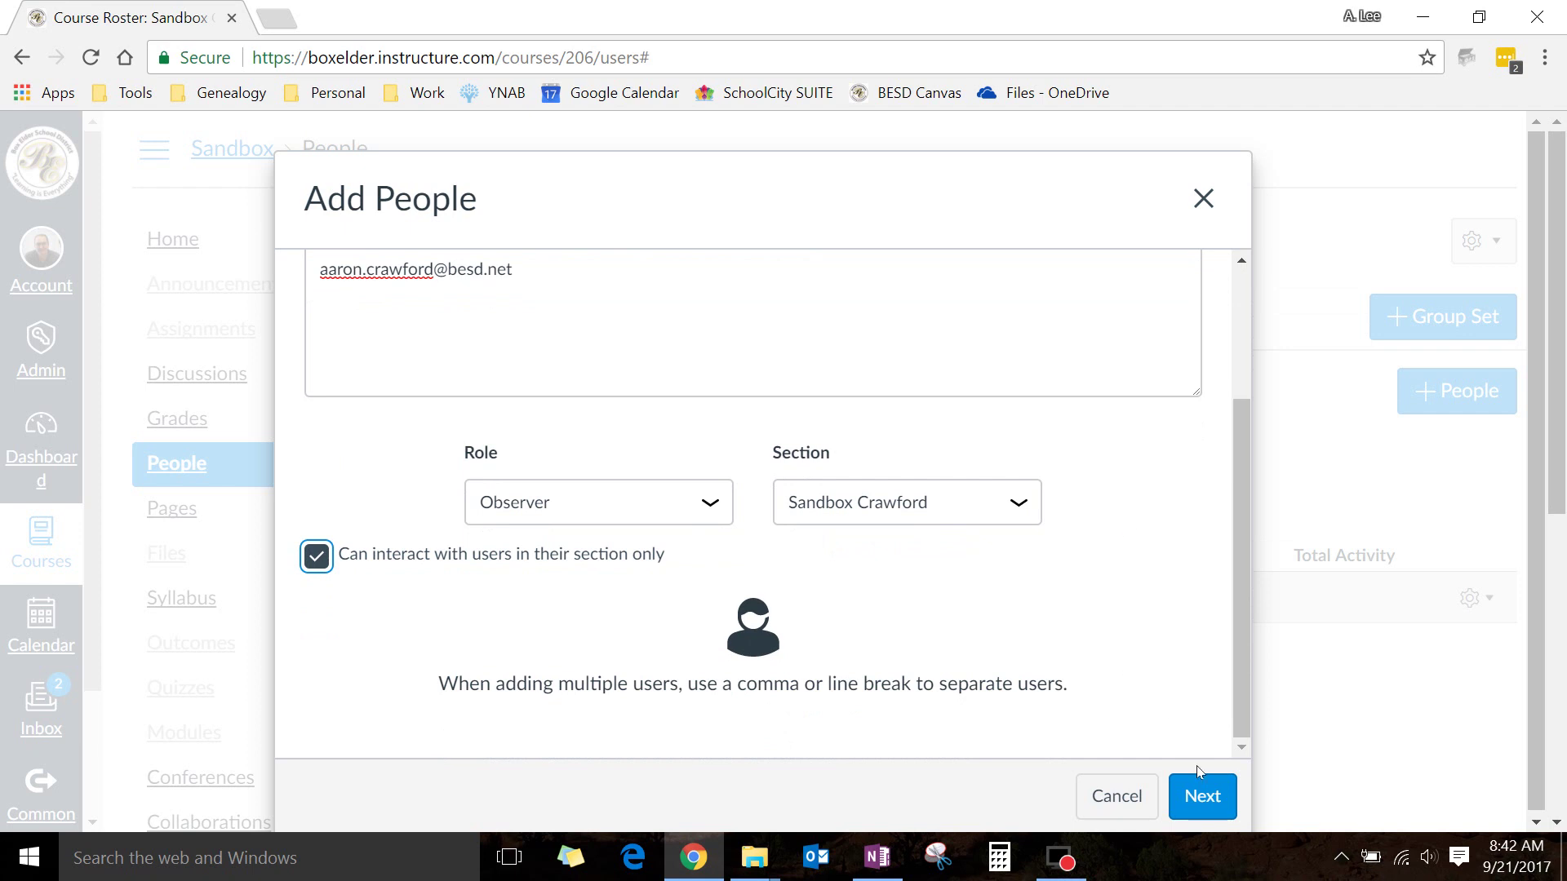
# Review the entered Observer and add them to the Sandbox roster
pyautogui.click(1204, 800)
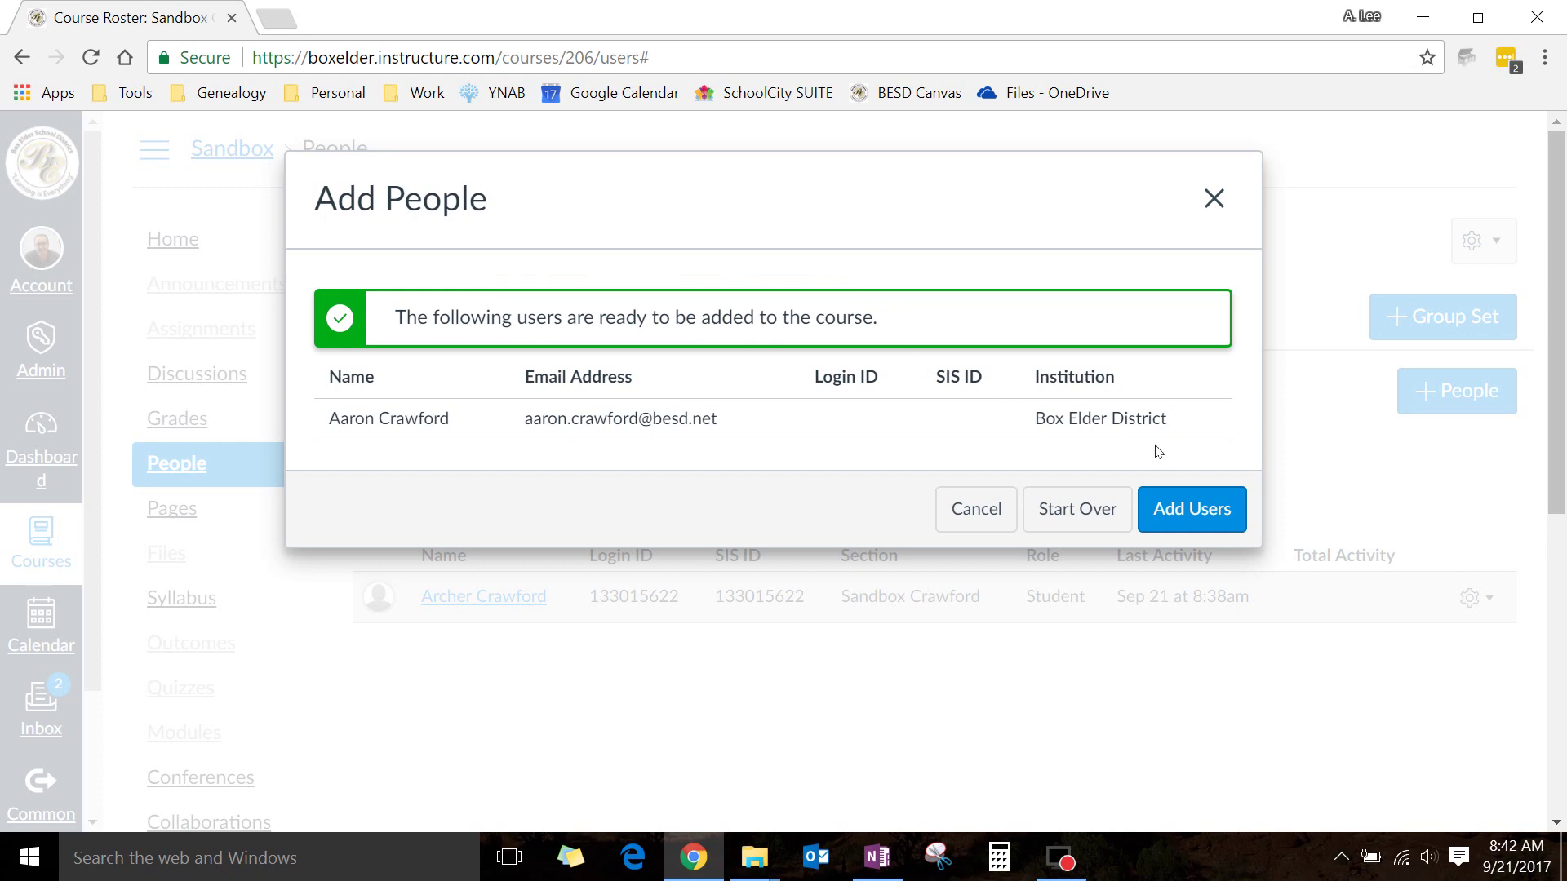
pyautogui.click(1192, 512)
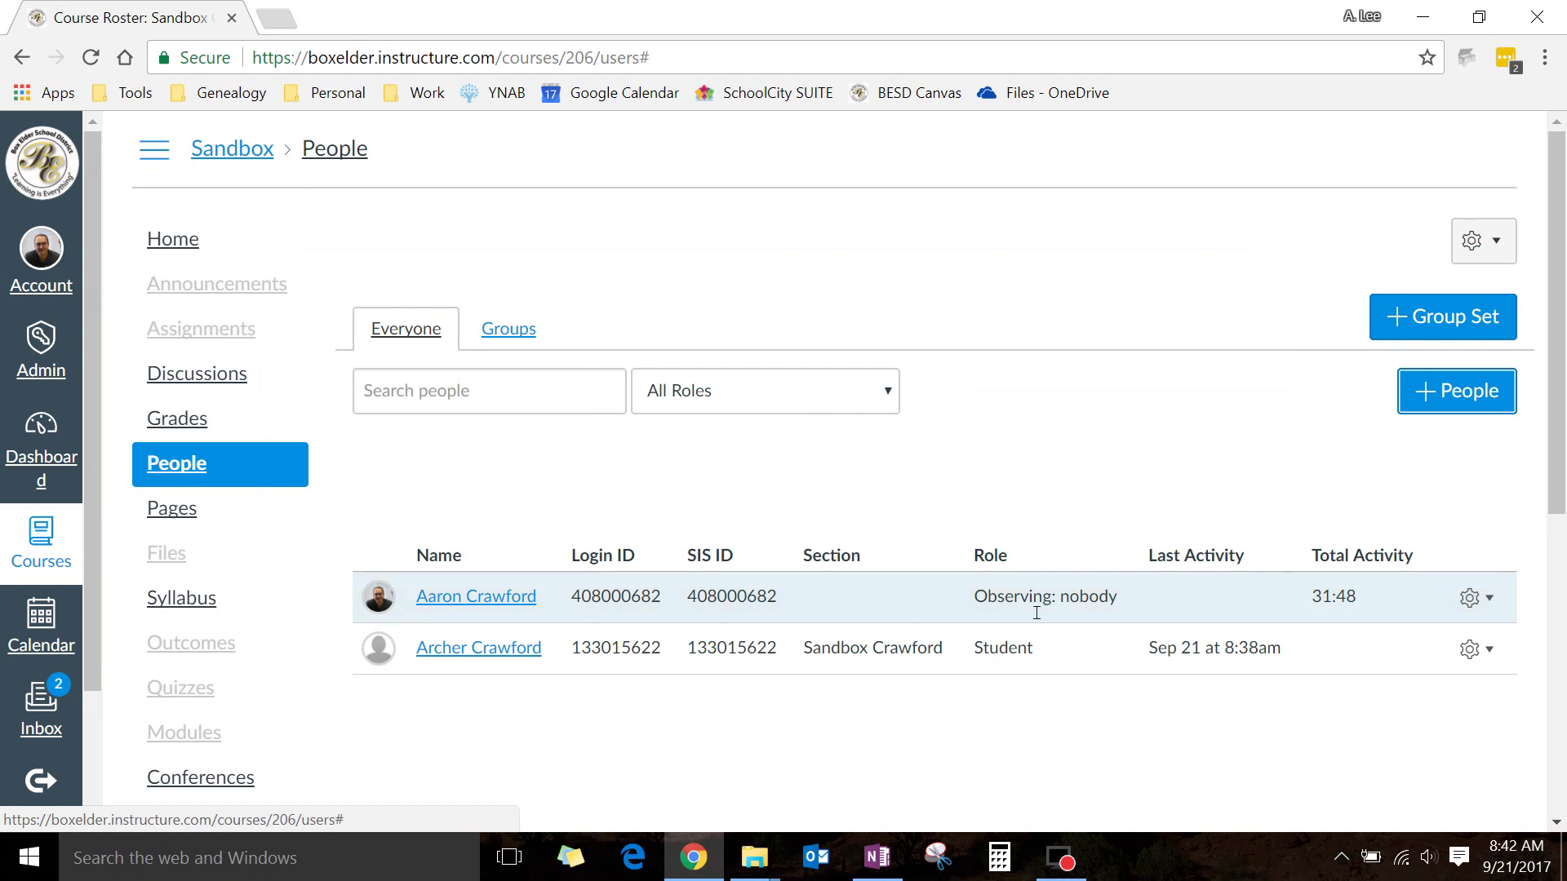
# Highlight the observer's 'Observing: nobody' role text and bring up the gear actions on their row
pyautogui.moveTo(973, 597); pyautogui.dragTo(1123, 602)
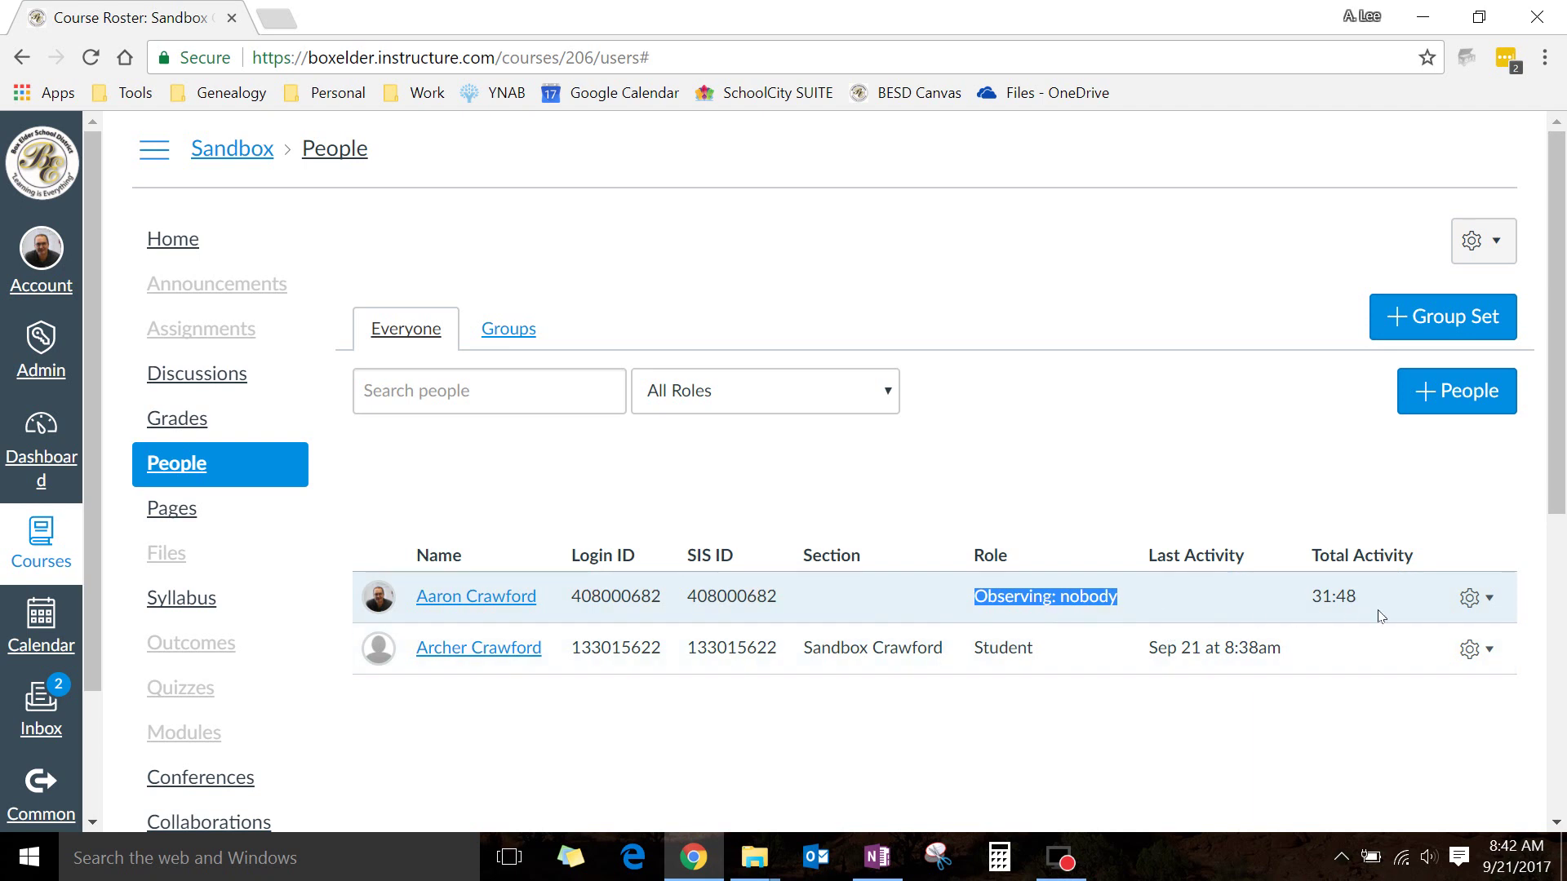
pyautogui.click(1472, 598)
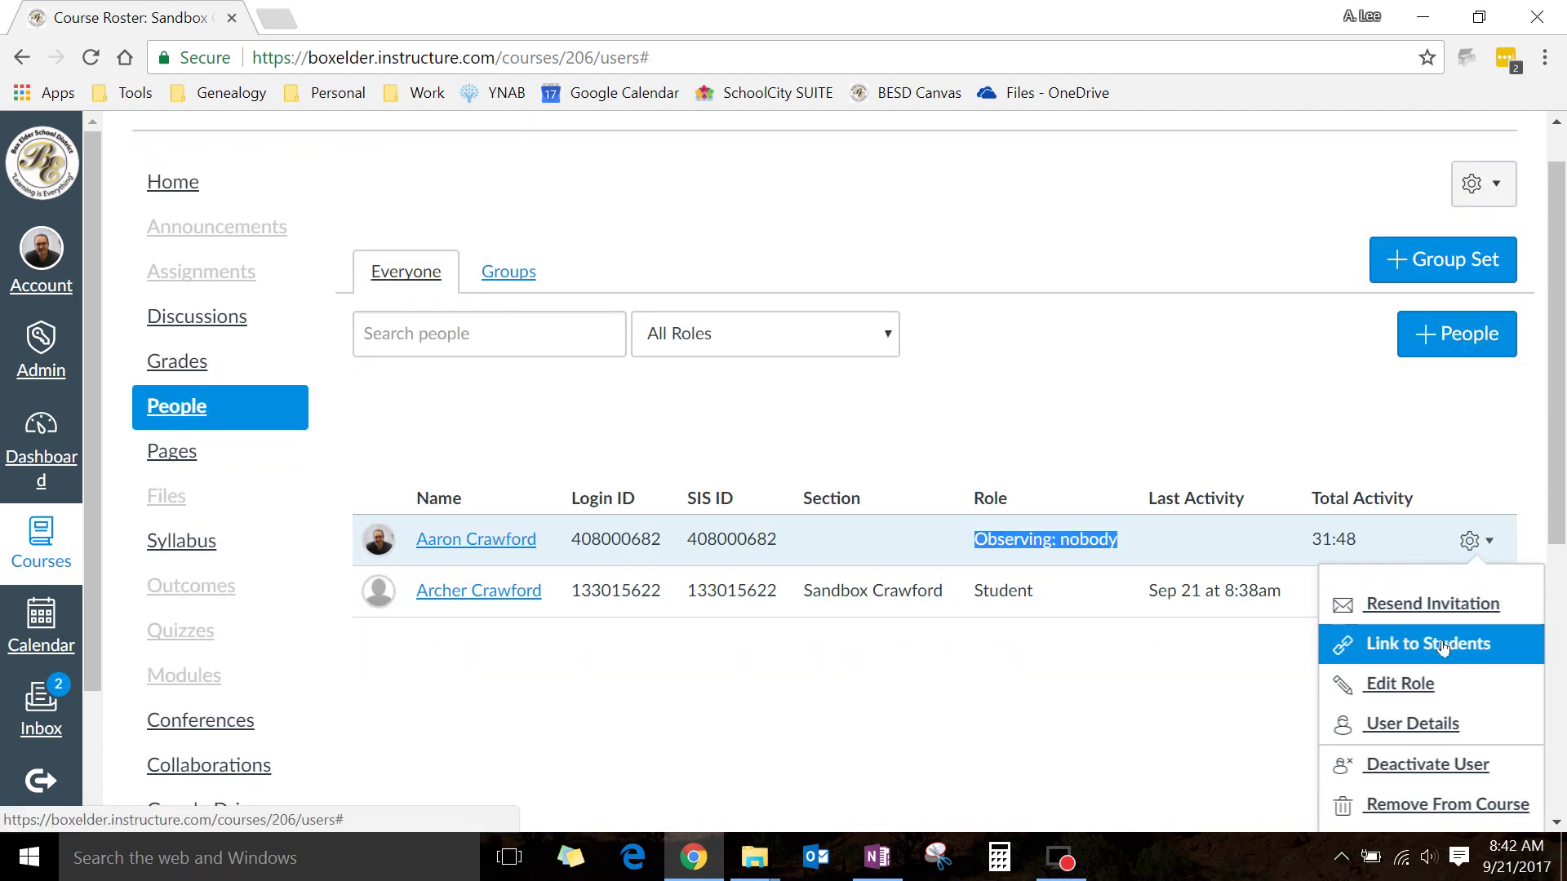
pyautogui.click(1347, 455)
pyautogui.click(1479, 17)
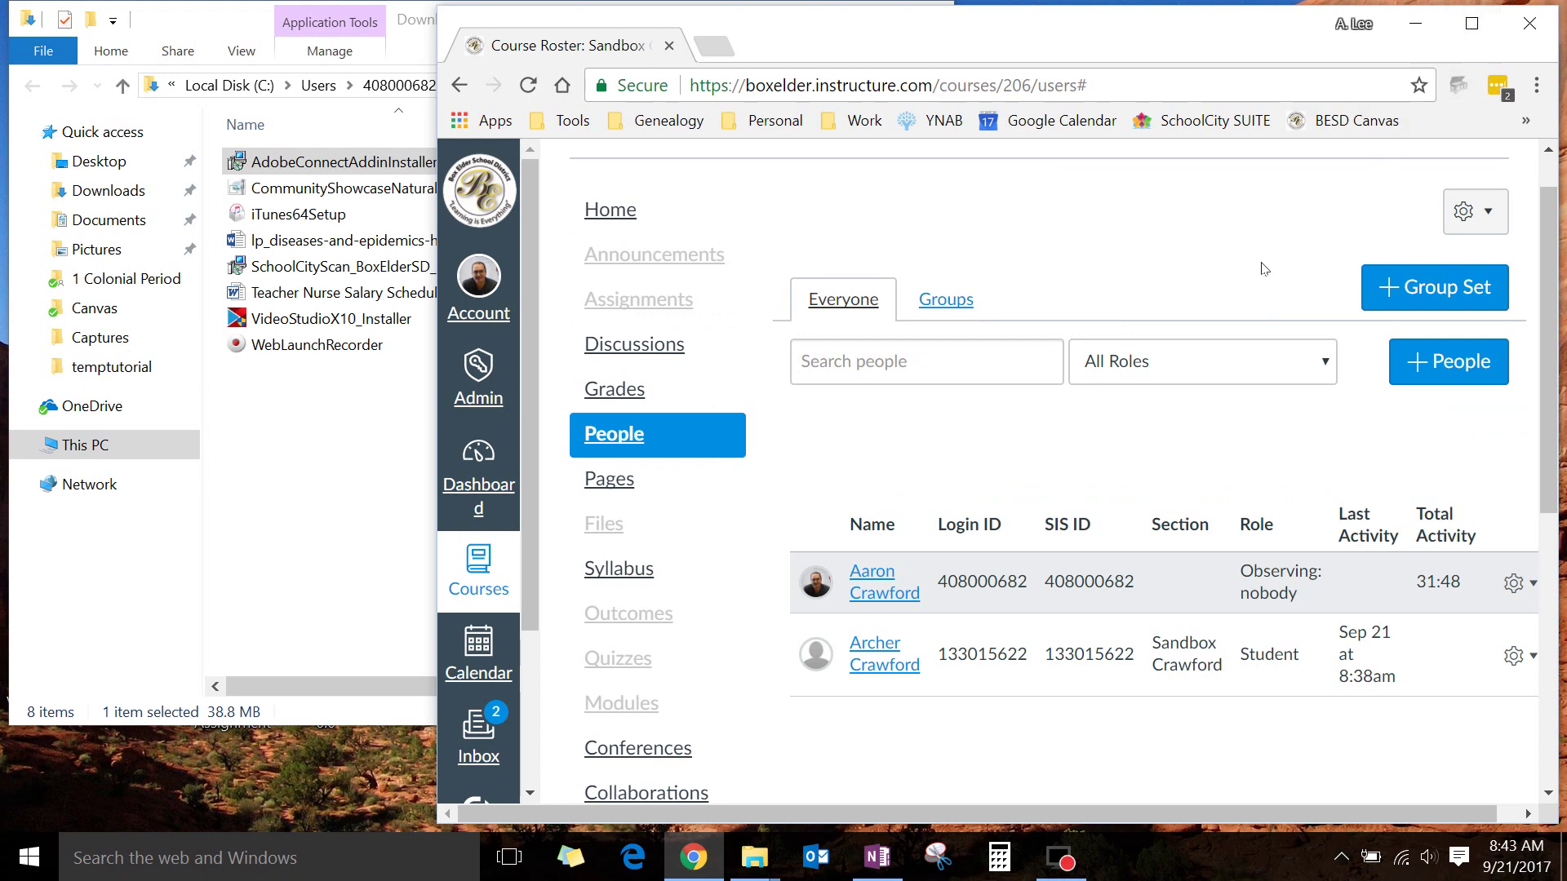
pyautogui.click(1471, 25)
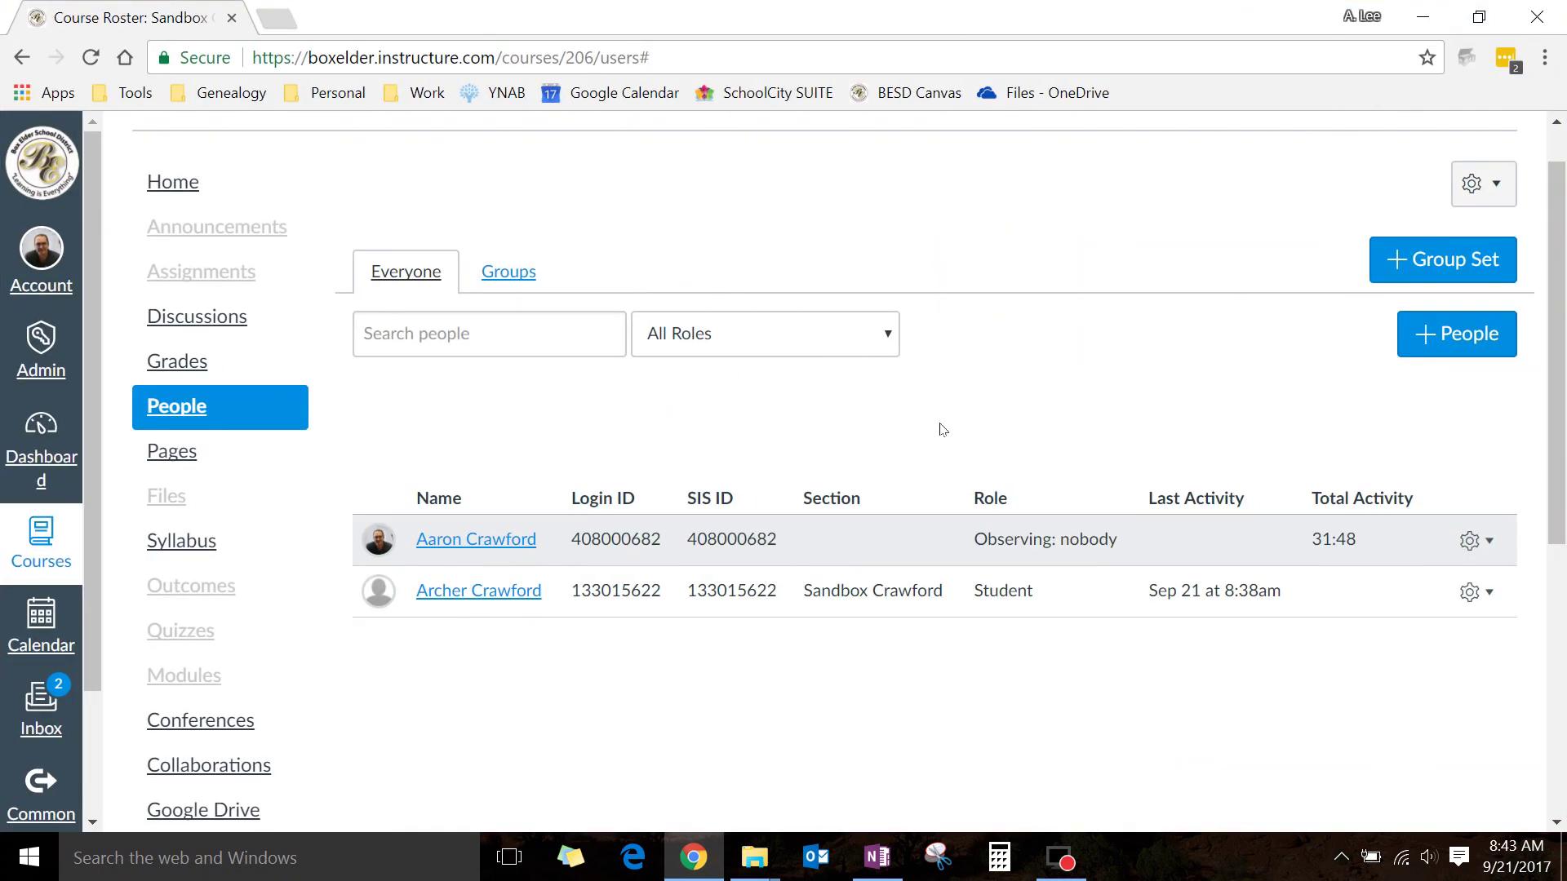
pyautogui.click(1477, 544)
# Use Link to Students to find the enrolled student by name, select them, and update the link
pyautogui.click(1407, 647)
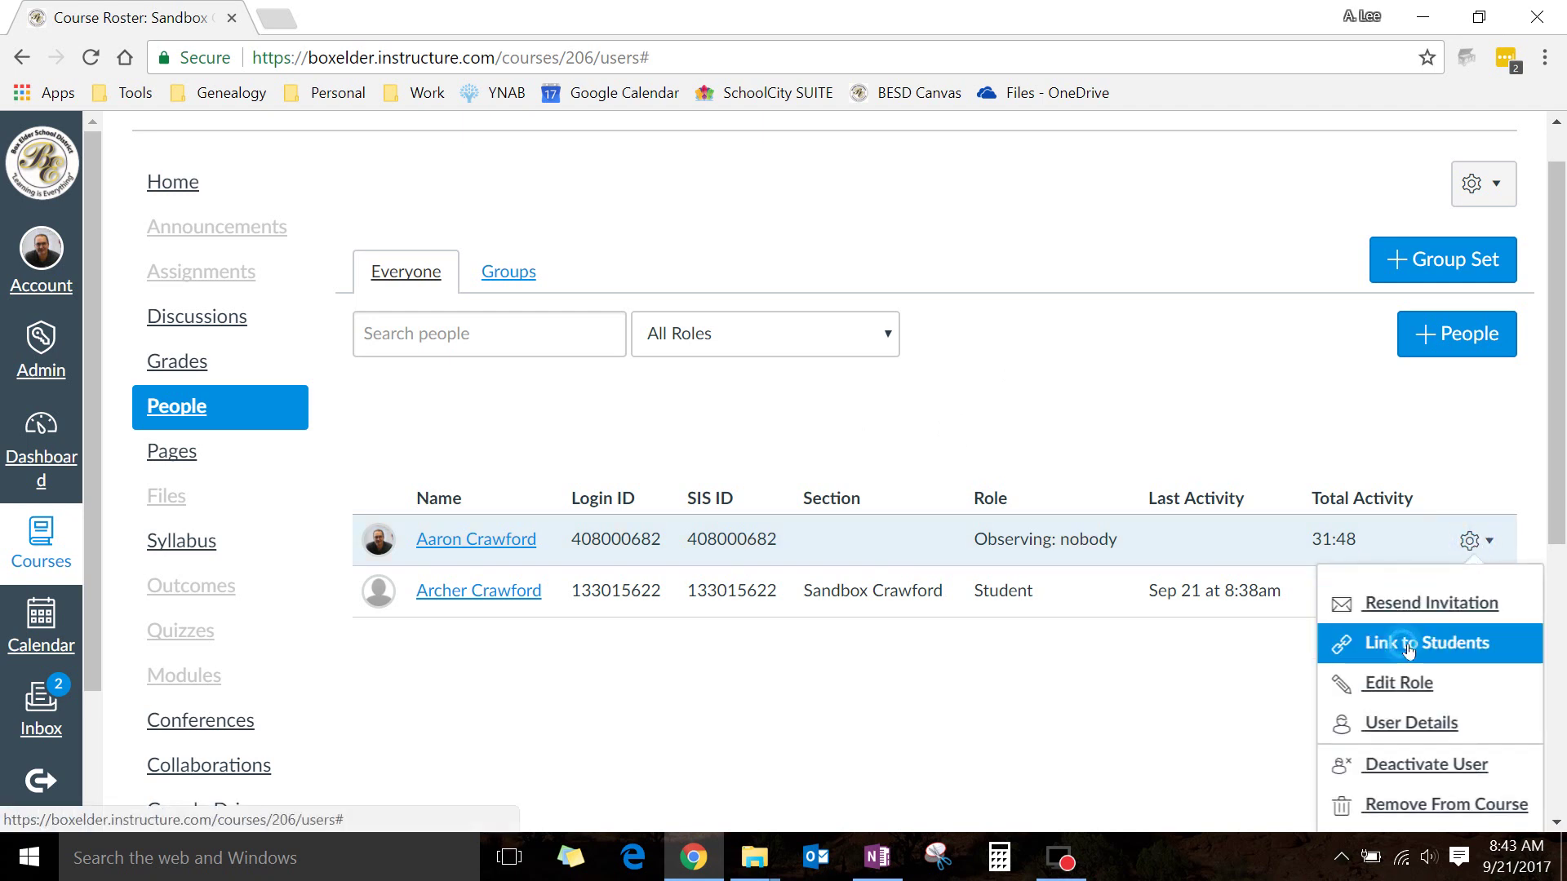
pyautogui.click(779, 556)
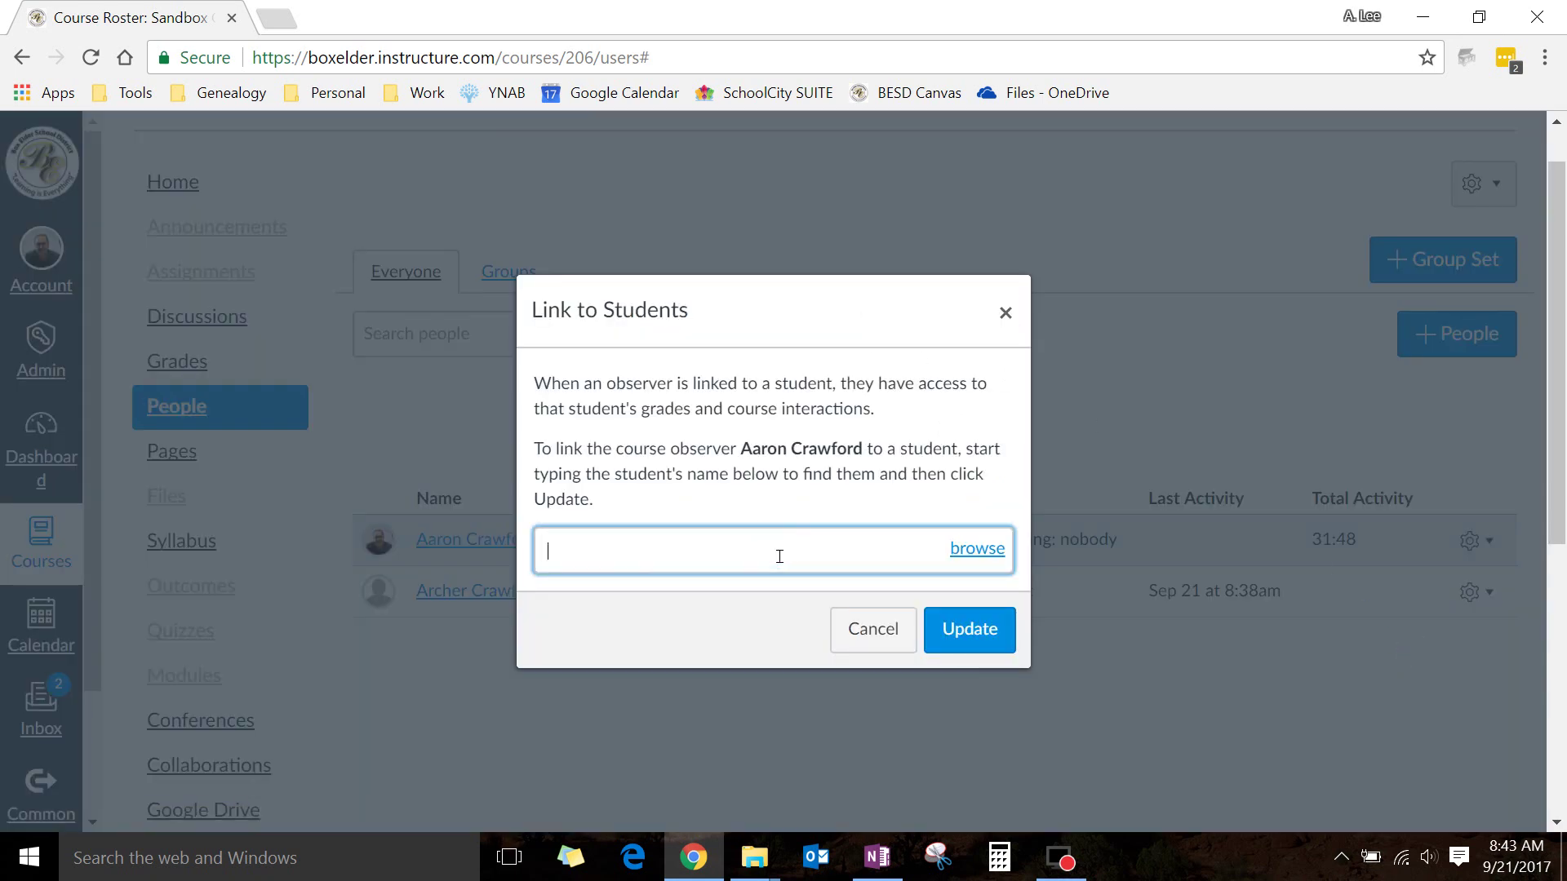
pyautogui.write('arc')
pyautogui.press('Down')
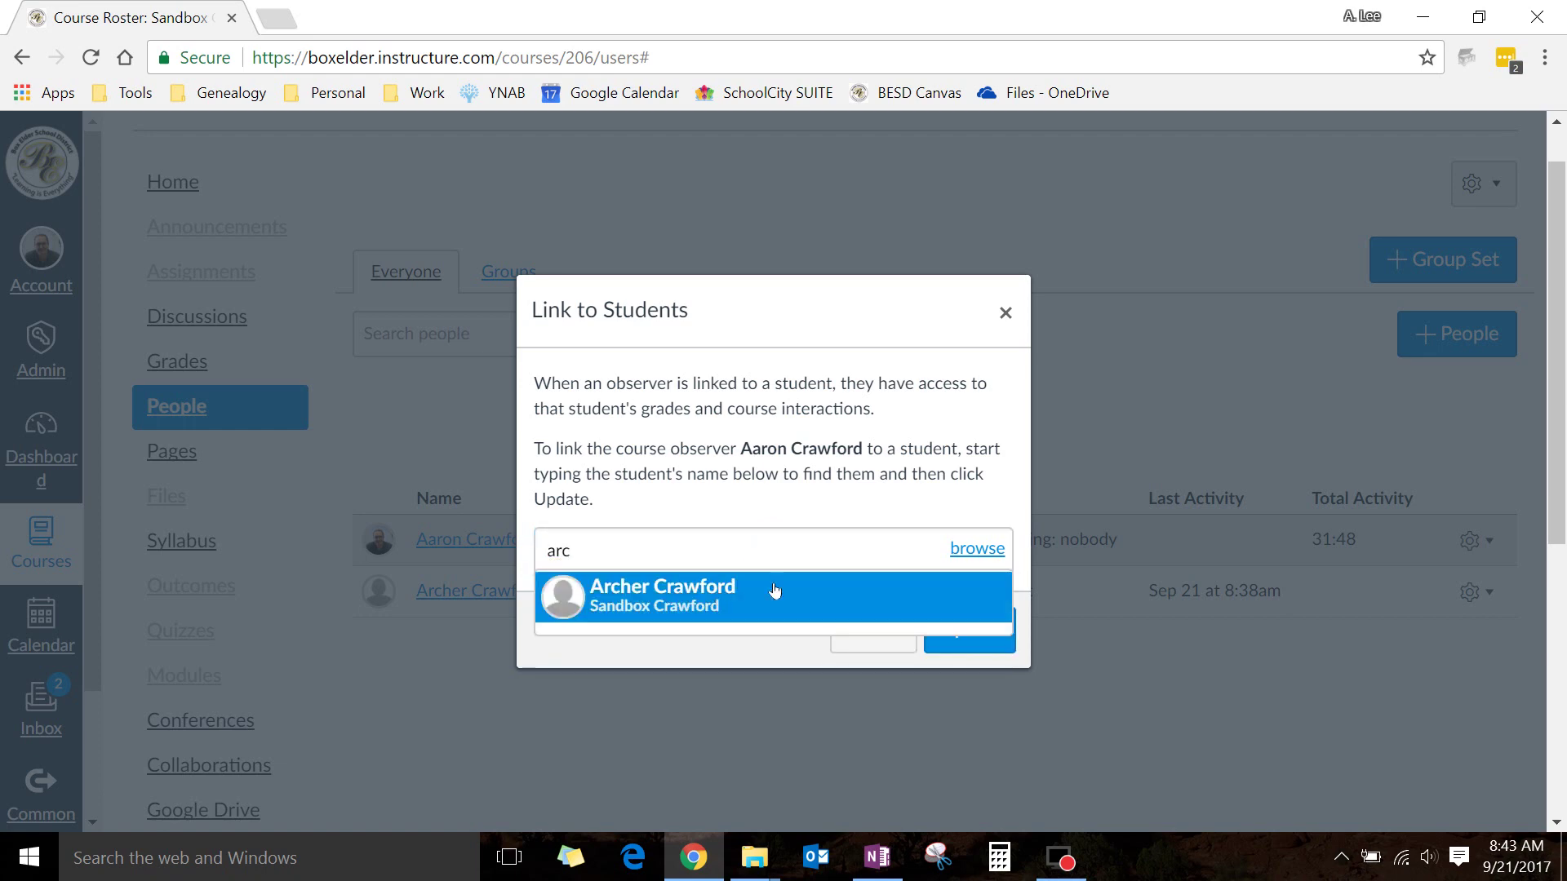
pyautogui.click(737, 598)
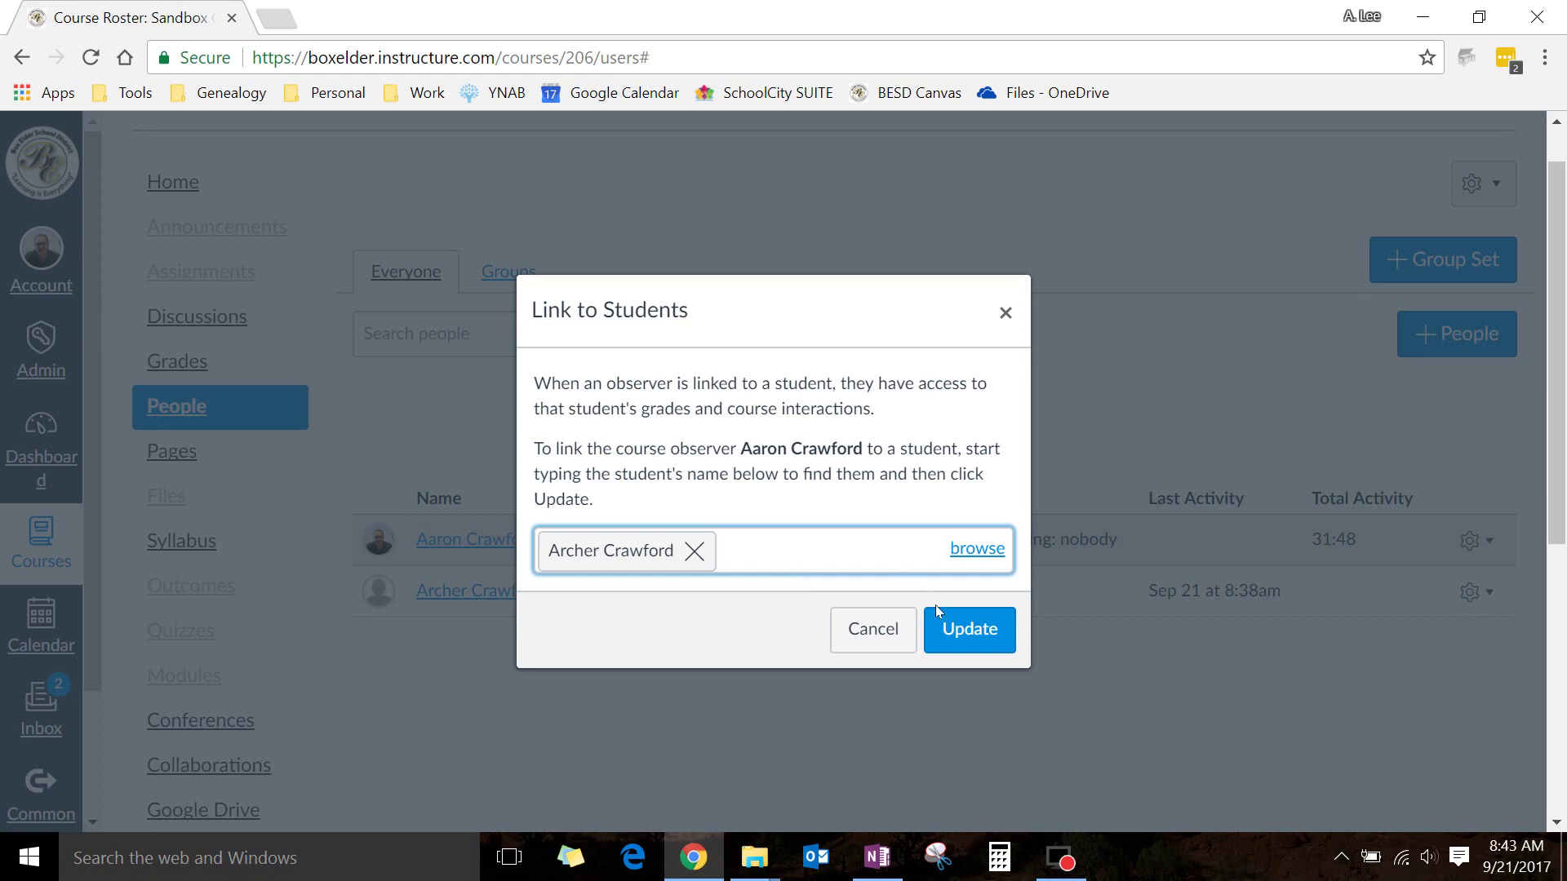
pyautogui.click(959, 630)
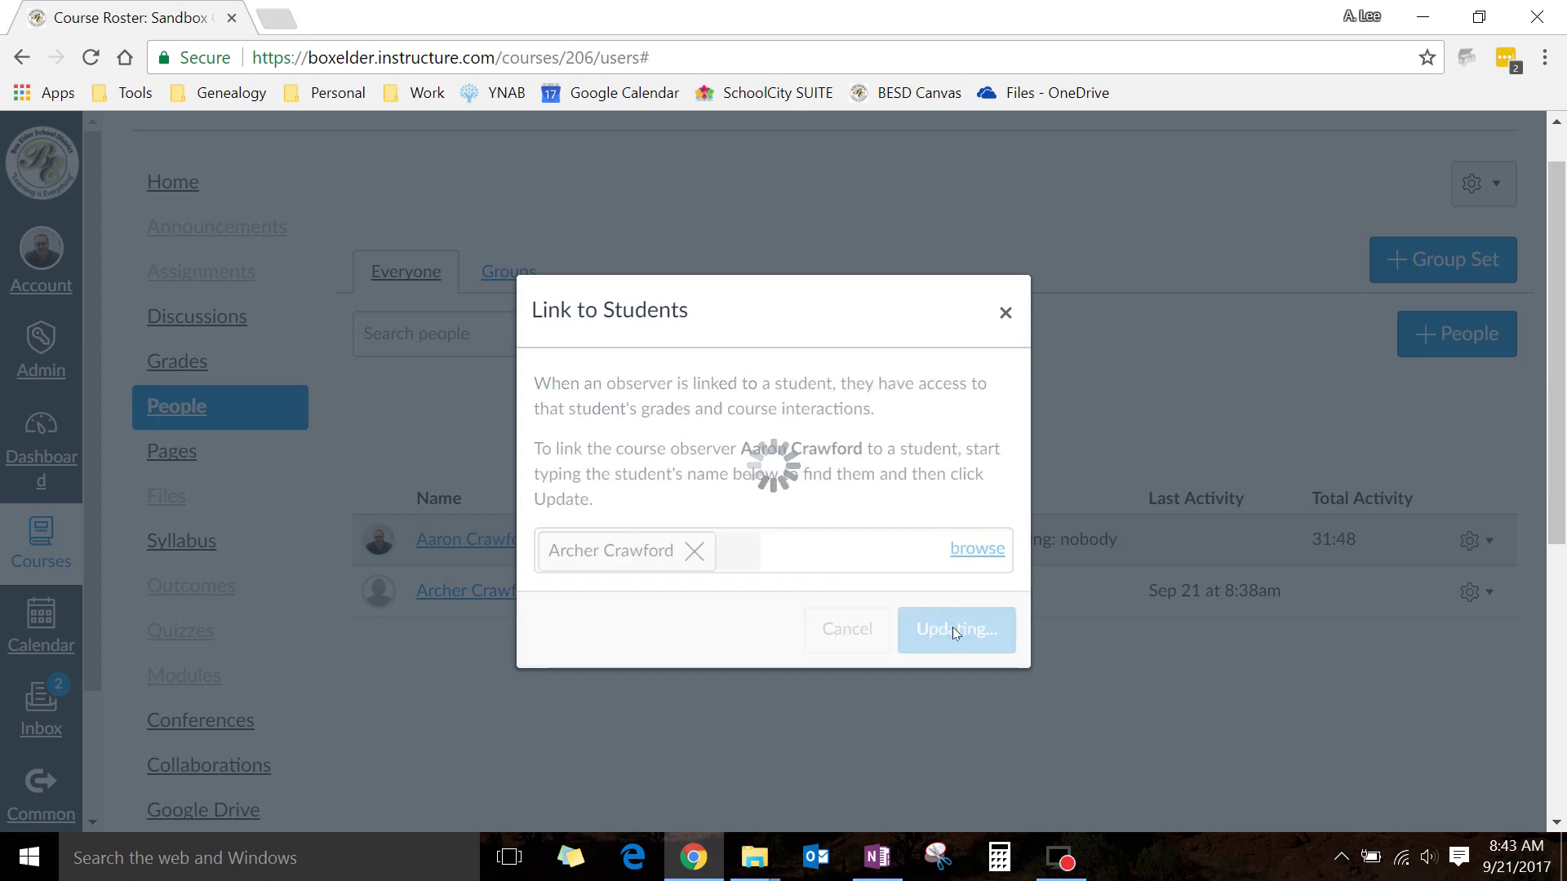